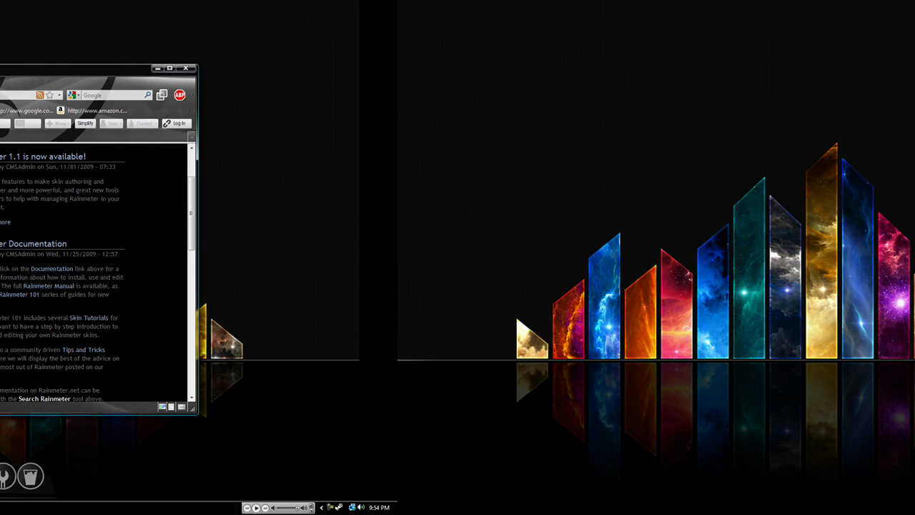
Step: Scroll Rainmeter.net down to the Download section listing the Rainmeter 1.1 32bit and 64bit installer and zip versions
{"action": "scroll", "coordinate": [98, 274], "scroll_direction": "down", "scroll_amount": 1}
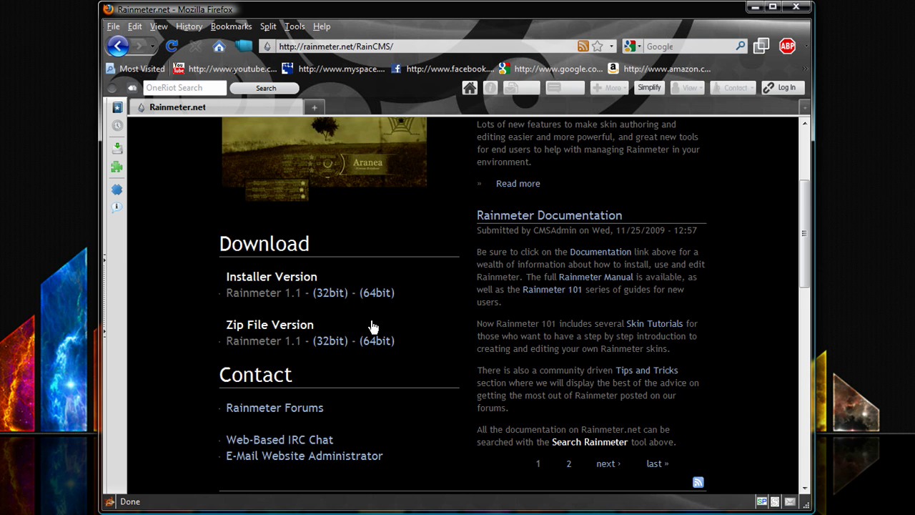
{"action": "scroll", "coordinate": [365, 325], "scroll_direction": "down", "scroll_amount": 2}
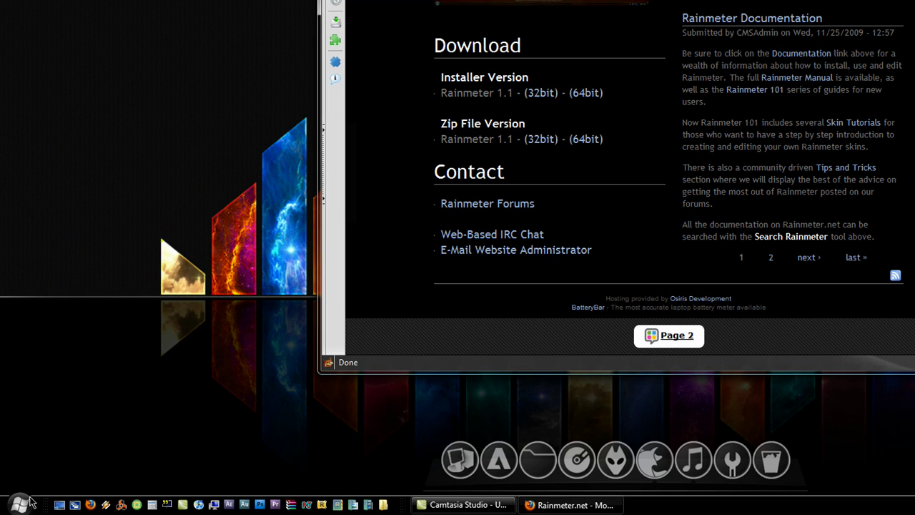
{"action": "left_click", "coordinate": [29, 502]}
{"action": "right_click", "coordinate": [214, 288]}
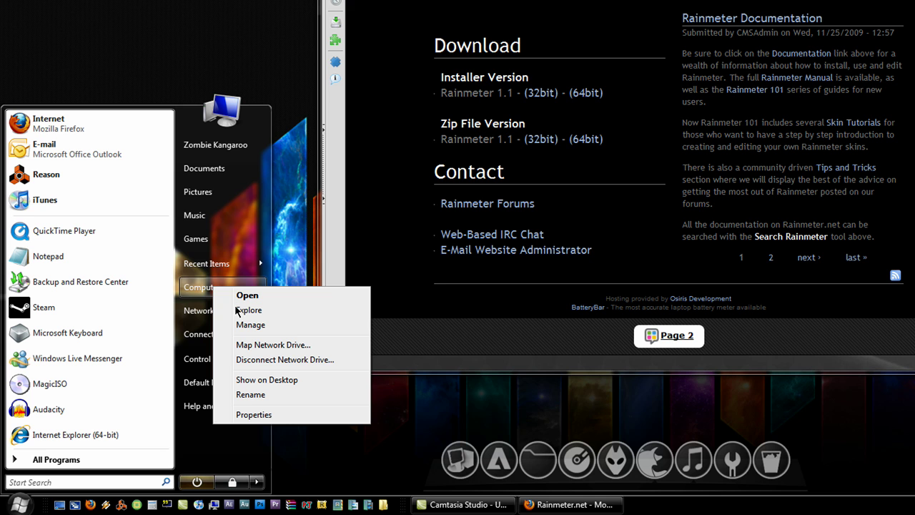
{"action": "left_click", "coordinate": [249, 414]}
{"action": "scroll", "coordinate": [580, 211], "scroll_direction": "down", "scroll_amount": 3}
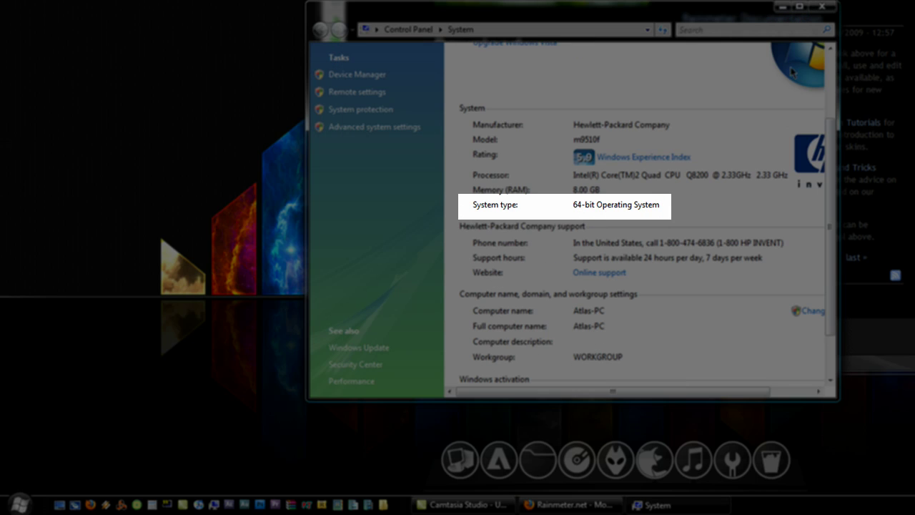
{"action": "left_click", "coordinate": [823, 6]}
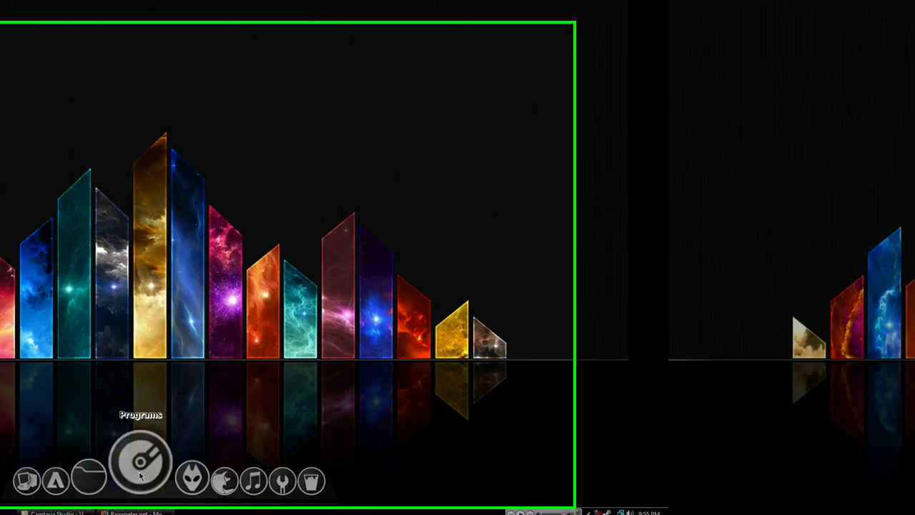
Step: Launch Rainmeter from the dock's programs grid to load the crystal Bars skins
{"action": "left_click", "coordinate": [139, 461]}
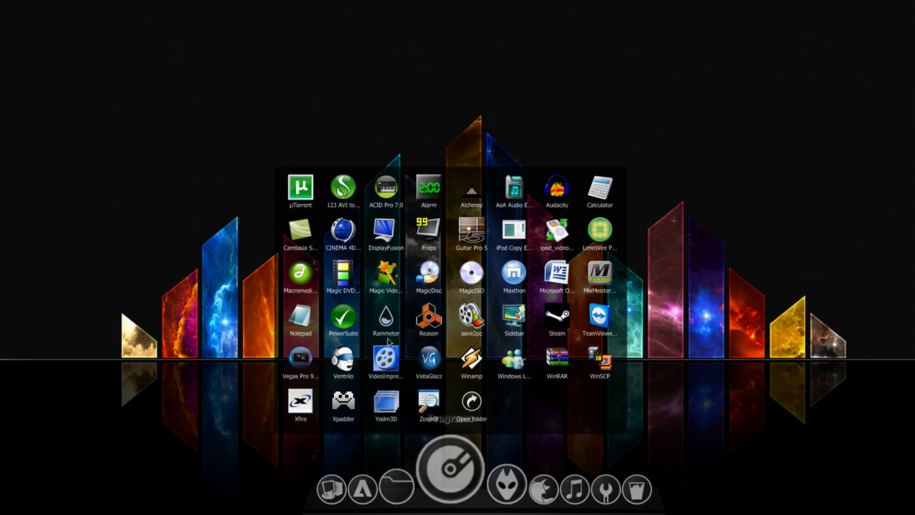
{"action": "left_click", "coordinate": [386, 321]}
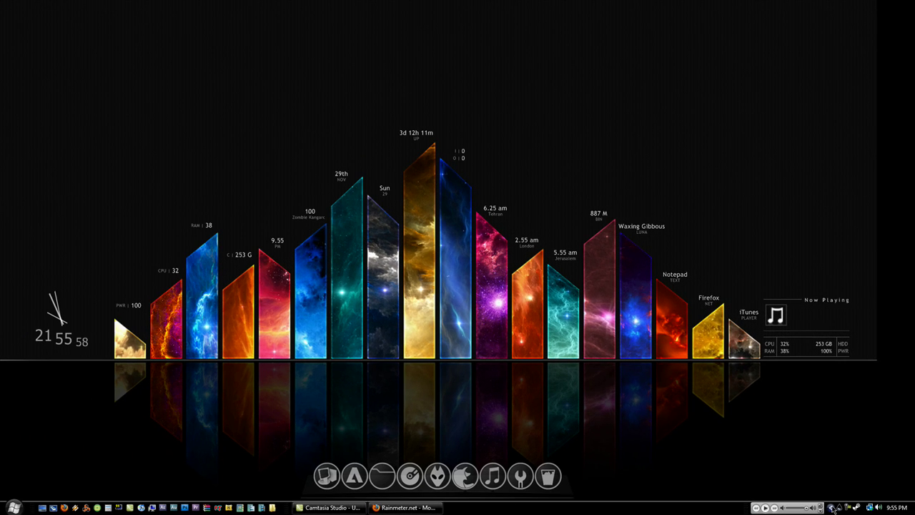
{"action": "left_click", "coordinate": [833, 508]}
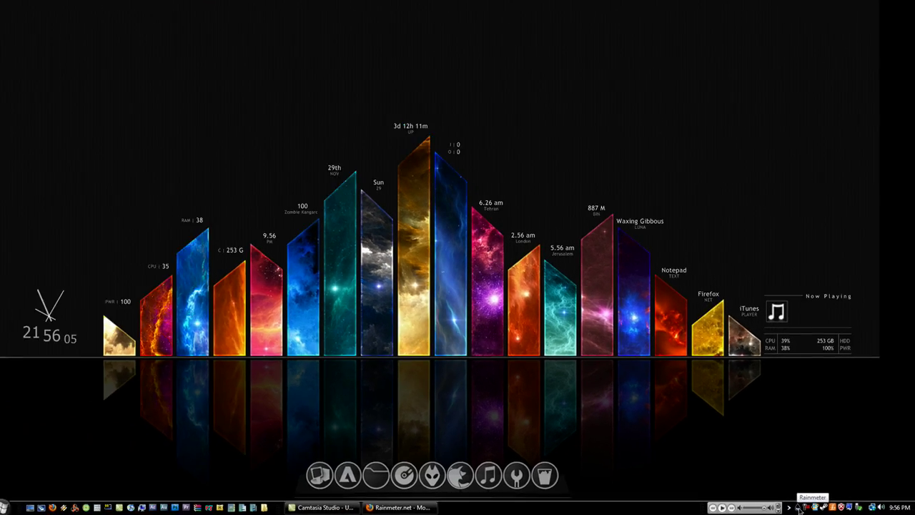
{"action": "right_click", "coordinate": [819, 505]}
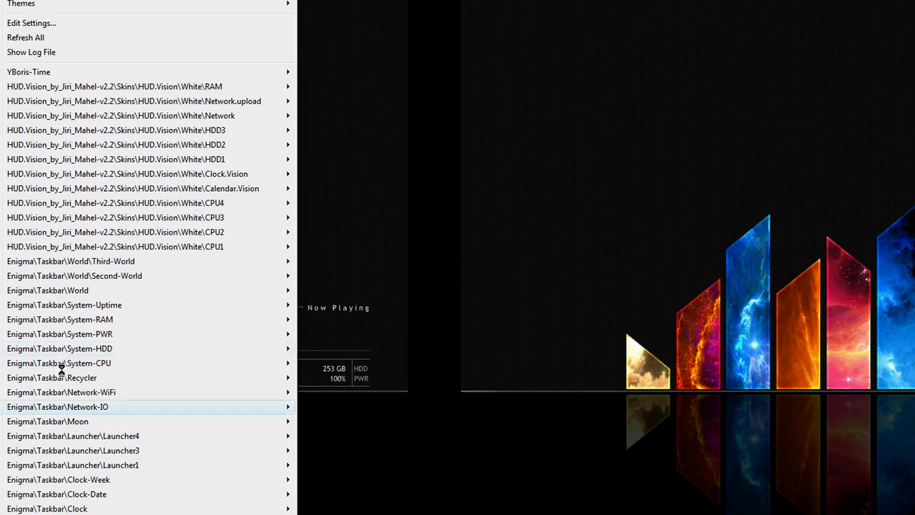
{"action": "mouse_move", "coordinate": [51, 72]}
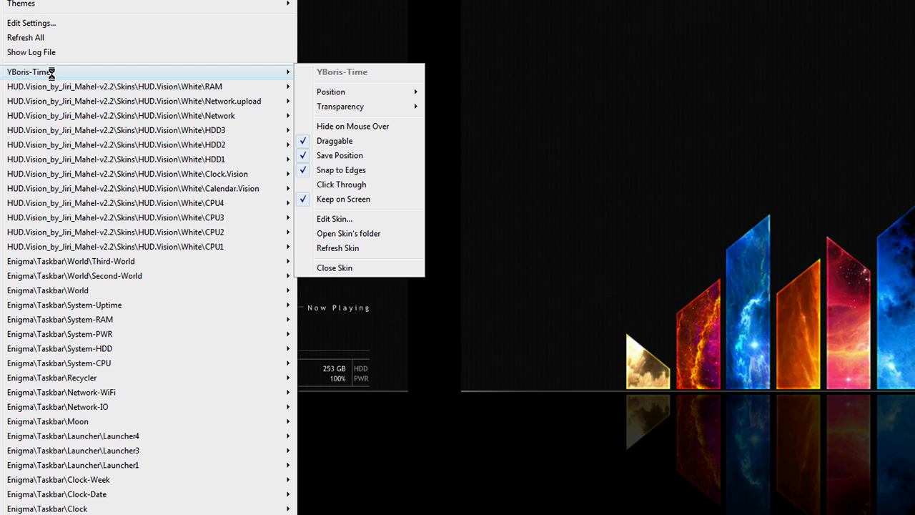
{"action": "left_click", "coordinate": [893, 158]}
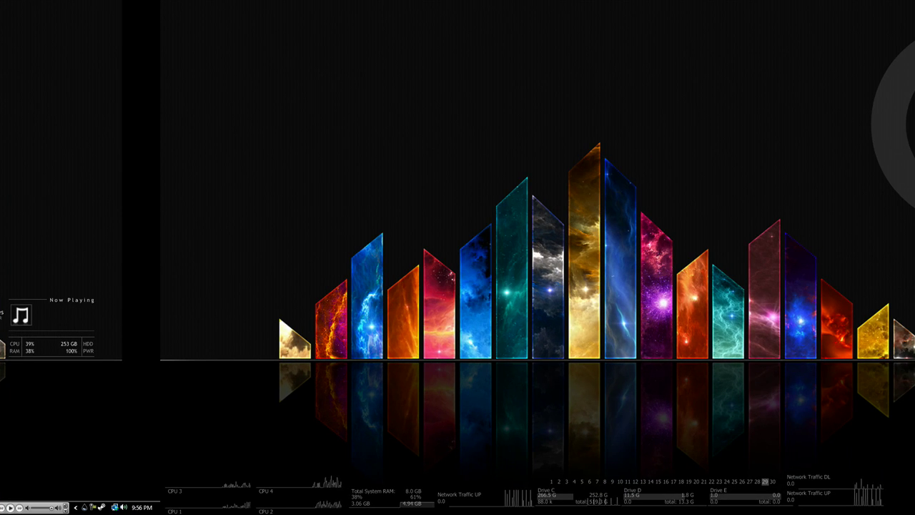
{"action": "right_click", "coordinate": [914, 482]}
{"action": "mouse_move", "coordinate": [914, 461]}
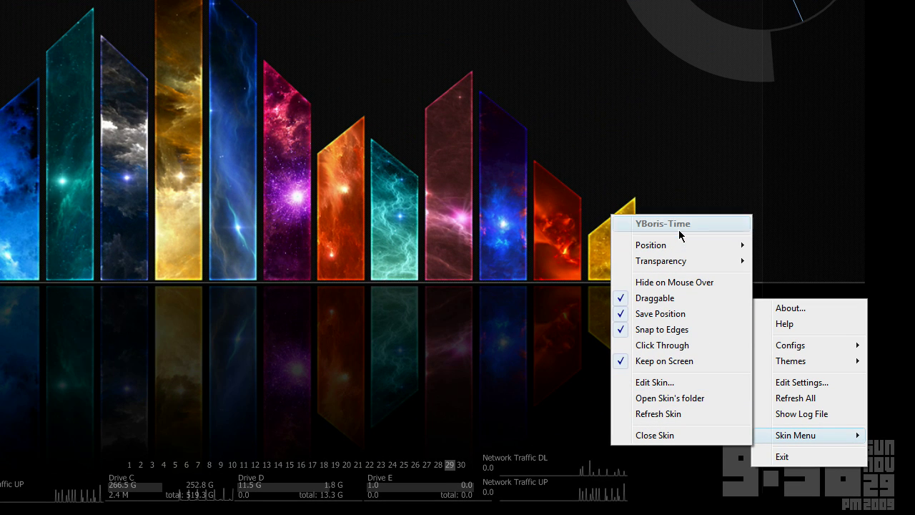
{"action": "left_click", "coordinate": [747, 478]}
{"action": "right_click", "coordinate": [747, 477]}
{"action": "left_click", "coordinate": [744, 476]}
{"action": "right_click", "coordinate": [738, 475]}
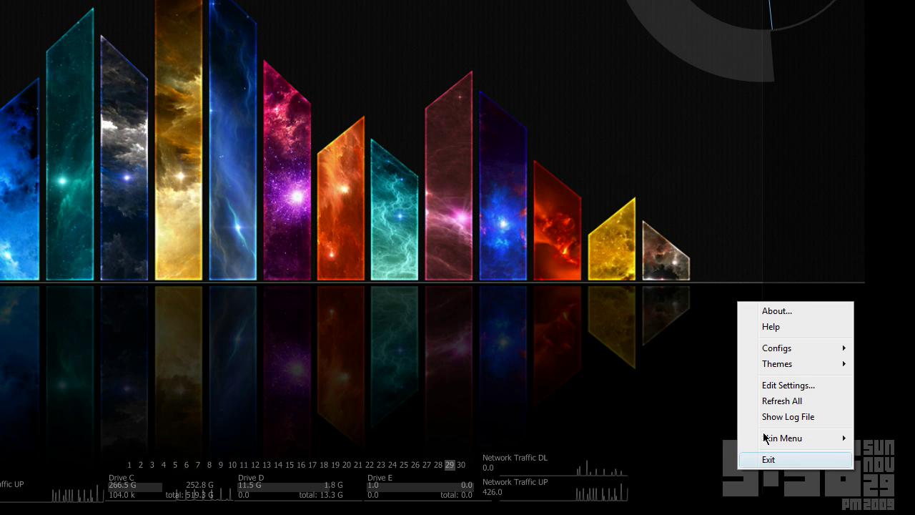
{"action": "mouse_move", "coordinate": [772, 439]}
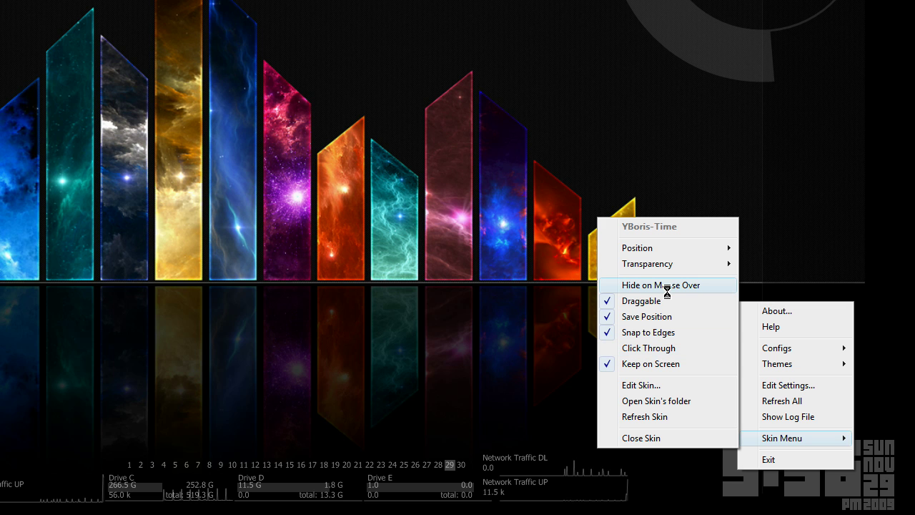
{"action": "mouse_move", "coordinate": [669, 262]}
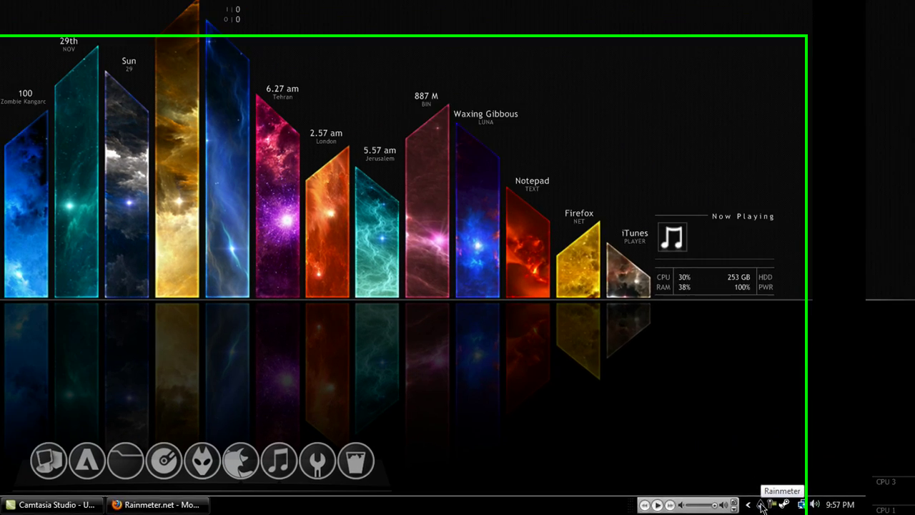
Step: Browse the tray icon's Configs submenus: Enigma, Skin, and HUD.Vision > Skins > White
{"action": "right_click", "coordinate": [383, 498]}
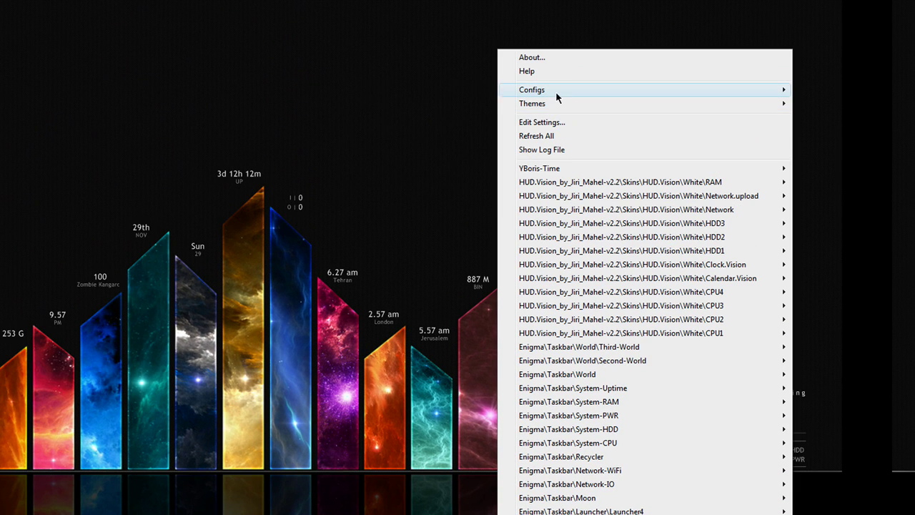
{"action": "mouse_move", "coordinate": [556, 94]}
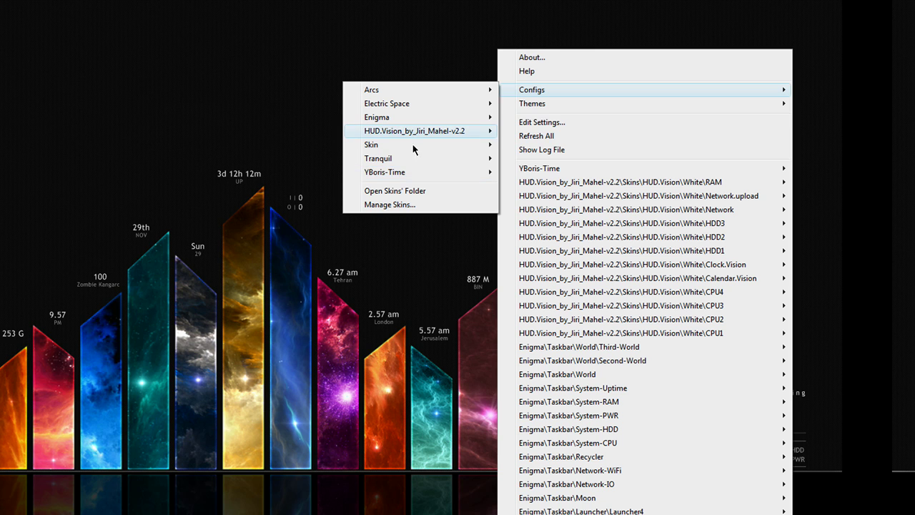
{"action": "mouse_move", "coordinate": [393, 118]}
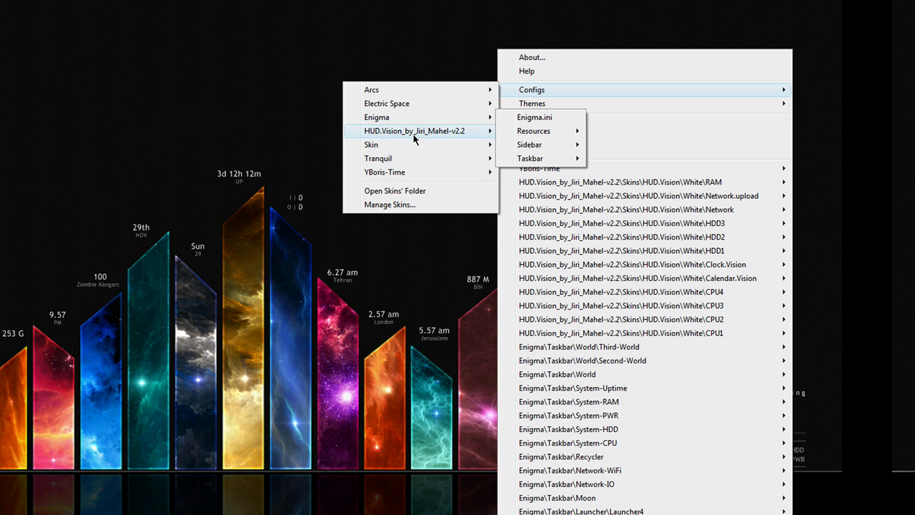
{"action": "mouse_move", "coordinate": [394, 147]}
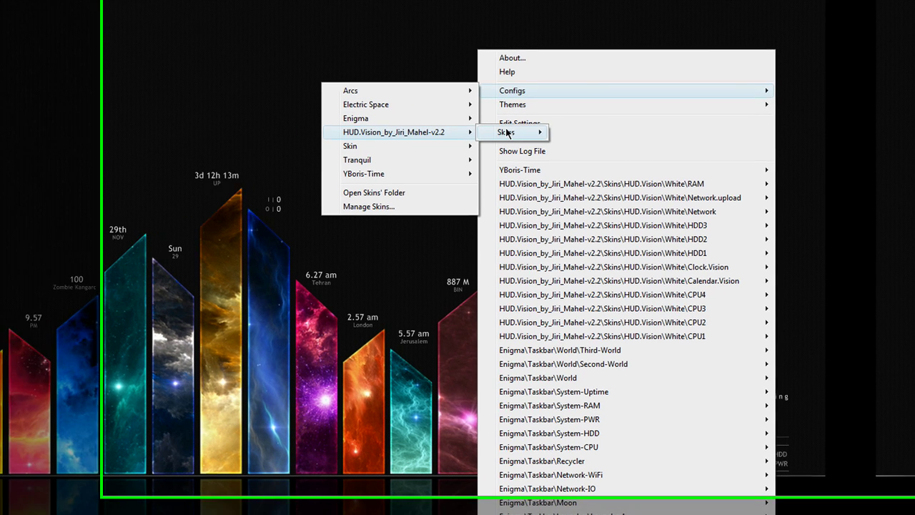
{"action": "mouse_move", "coordinate": [529, 131]}
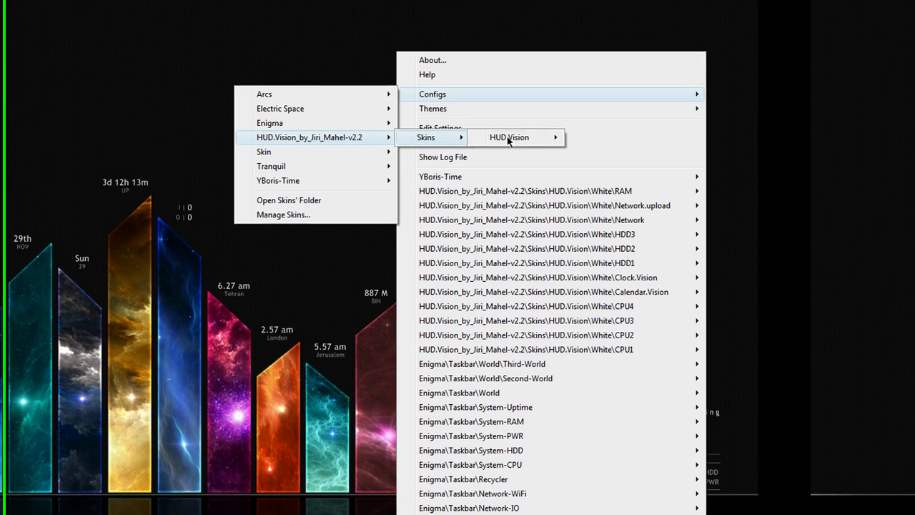
{"action": "mouse_move", "coordinate": [608, 131]}
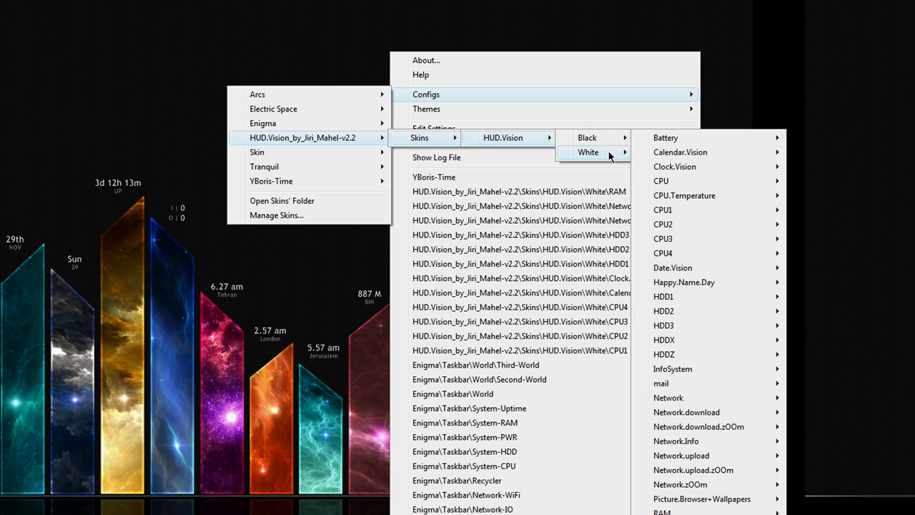
{"action": "mouse_move", "coordinate": [610, 156]}
{"action": "mouse_move", "coordinate": [275, 183]}
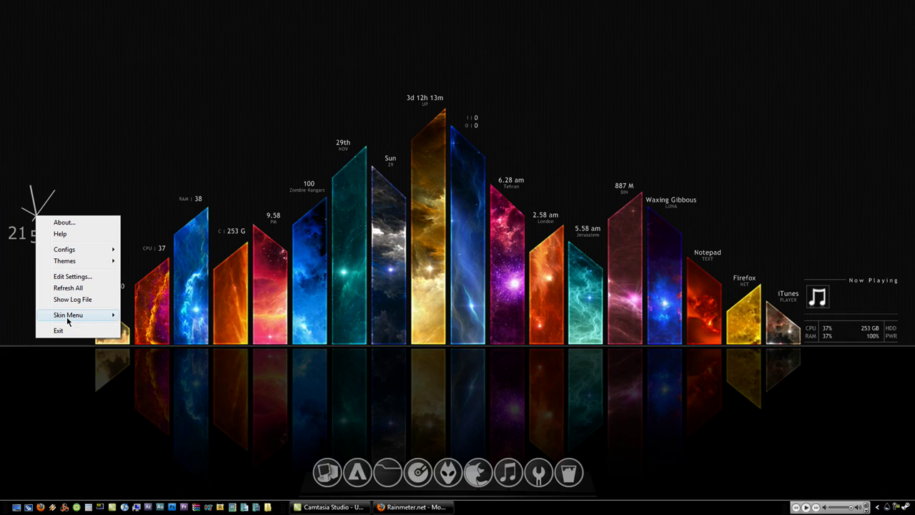
Step: Close the HUD.Vision Clock.Vision analog clock skin from its Skin Menu
{"action": "mouse_move", "coordinate": [111, 373]}
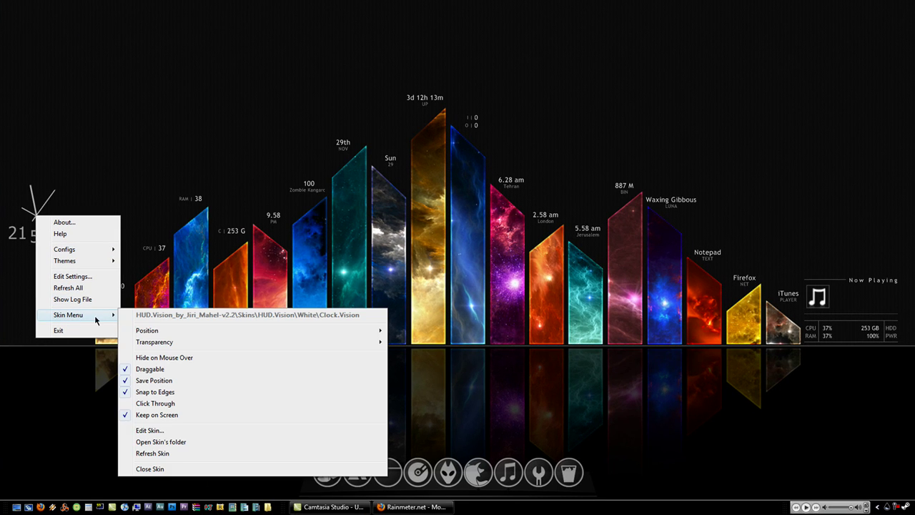
{"action": "left_click", "coordinate": [160, 470]}
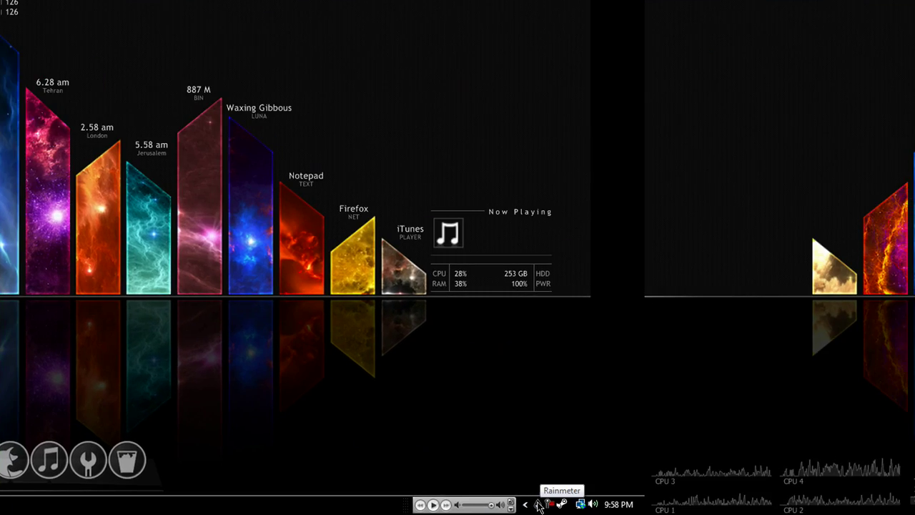
Step: Load Clock.Vision-AM-PM.ini from Configs and drag the clock down to the bars' baseline
{"action": "left_click", "coordinate": [451, 245]}
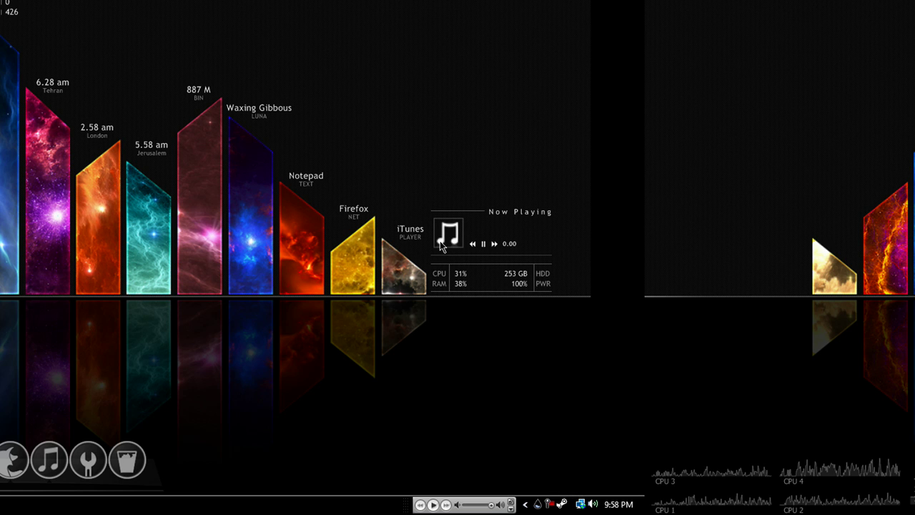
{"action": "right_click", "coordinate": [441, 245]}
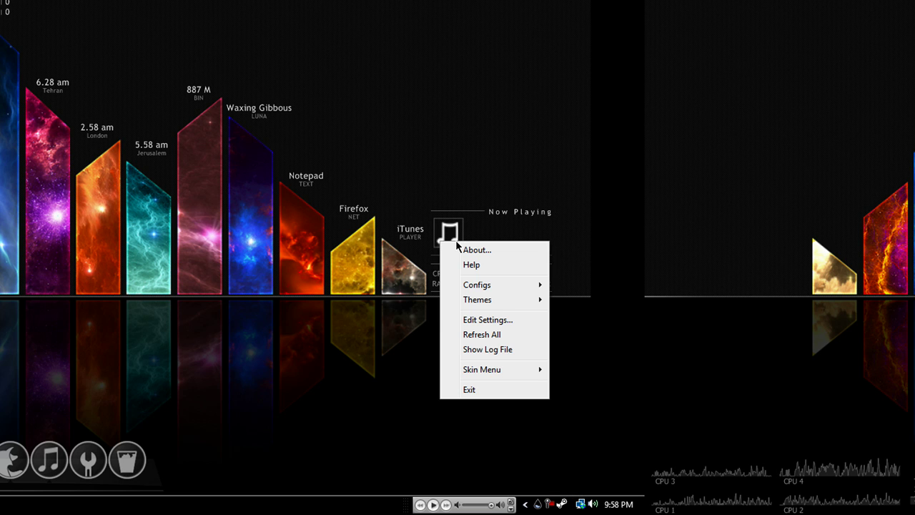
{"action": "mouse_move", "coordinate": [478, 286]}
{"action": "mouse_move", "coordinate": [371, 329]}
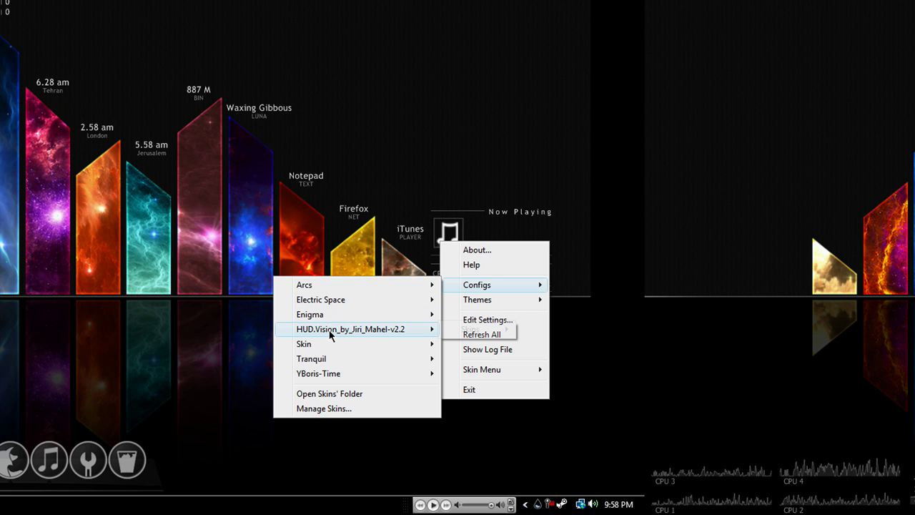
{"action": "mouse_move", "coordinate": [506, 333]}
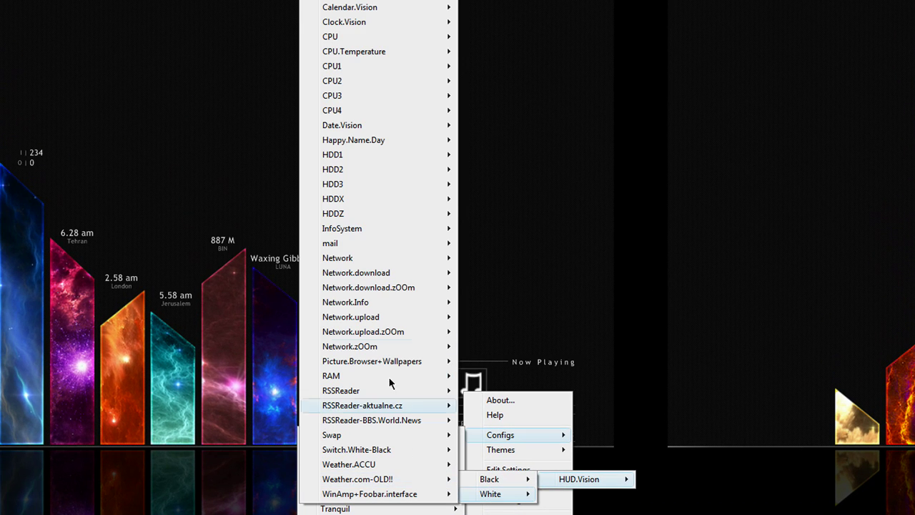
{"action": "mouse_move", "coordinate": [387, 28]}
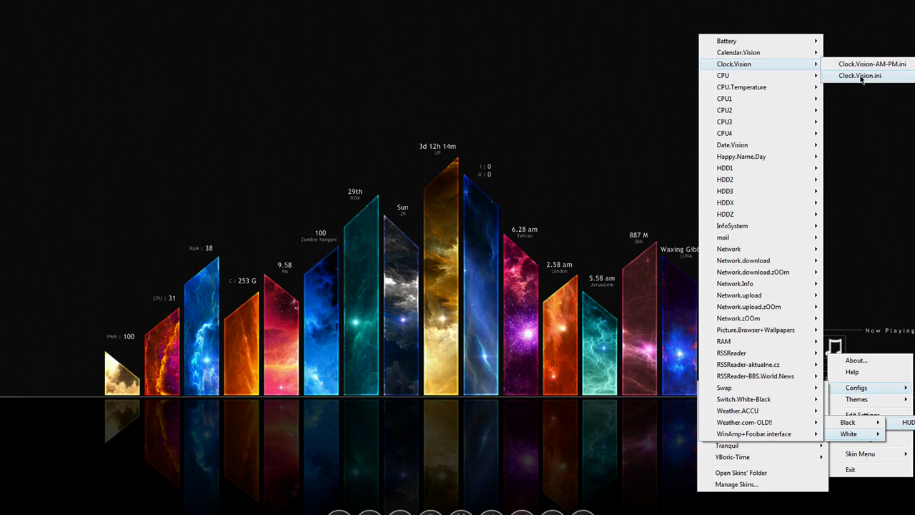
{"action": "left_click", "coordinate": [863, 64]}
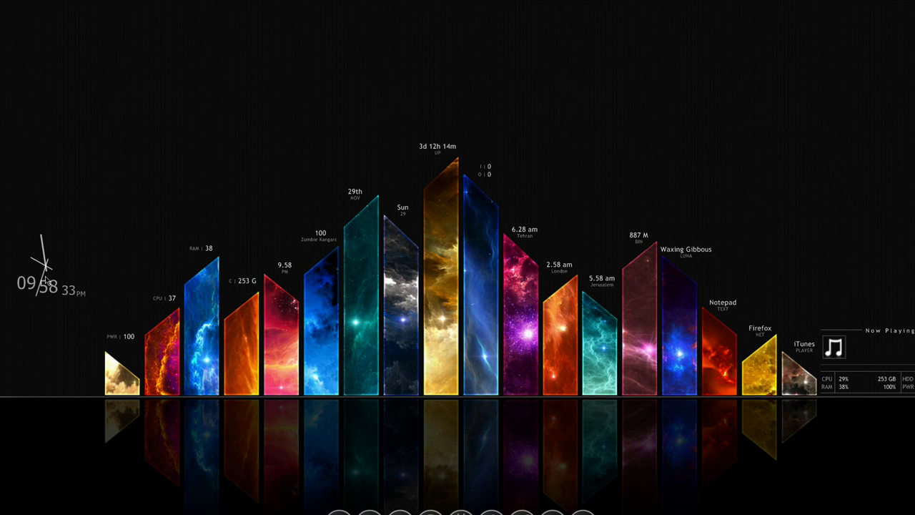
{"action": "left_click_drag", "start_coordinate": [45, 279], "coordinate": [38, 341]}
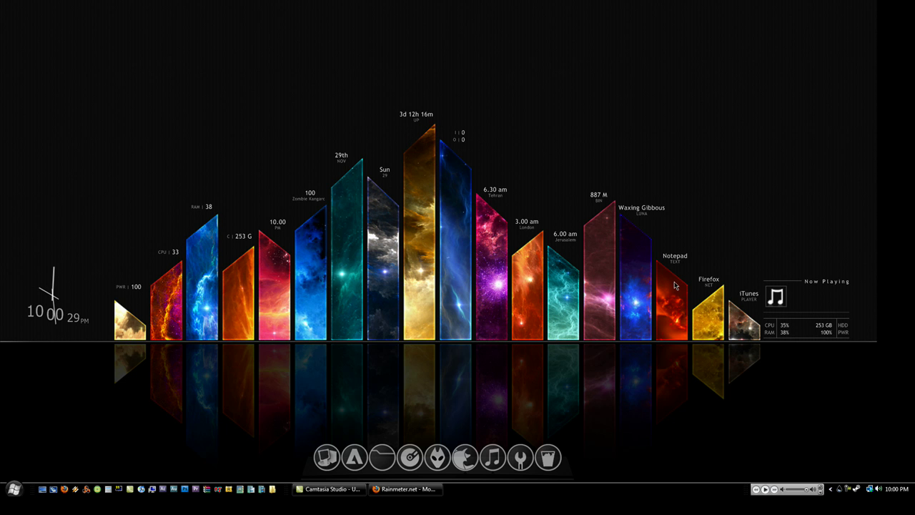
Step: Load the Enigma theme from the Themes submenu and dismiss its welcome panel
{"action": "right_click", "coordinate": [840, 489]}
{"action": "mouse_move", "coordinate": [660, 63]}
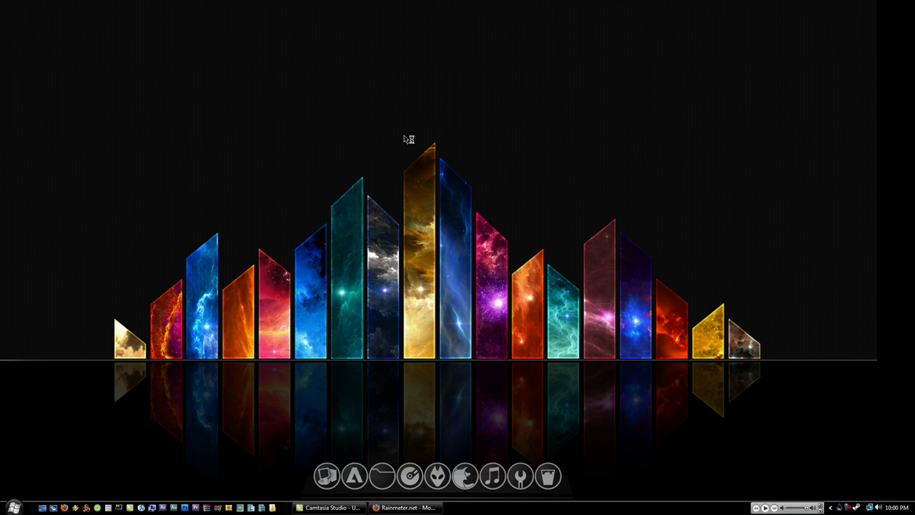
{"action": "left_click", "coordinate": [492, 218]}
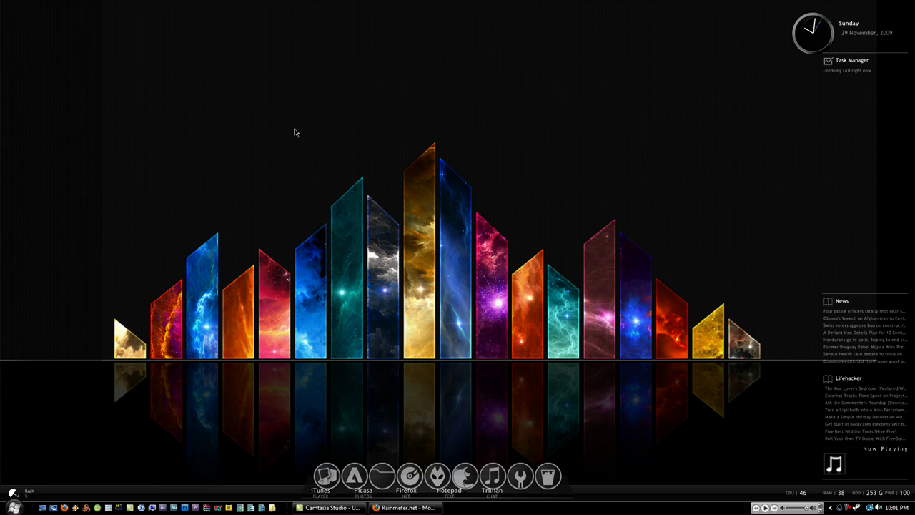
Step: Drag the Enigma clock/date widget and the News widget up toward the top centre
{"action": "left_click_drag", "start_coordinate": [798, 55], "coordinate": [299, 106]}
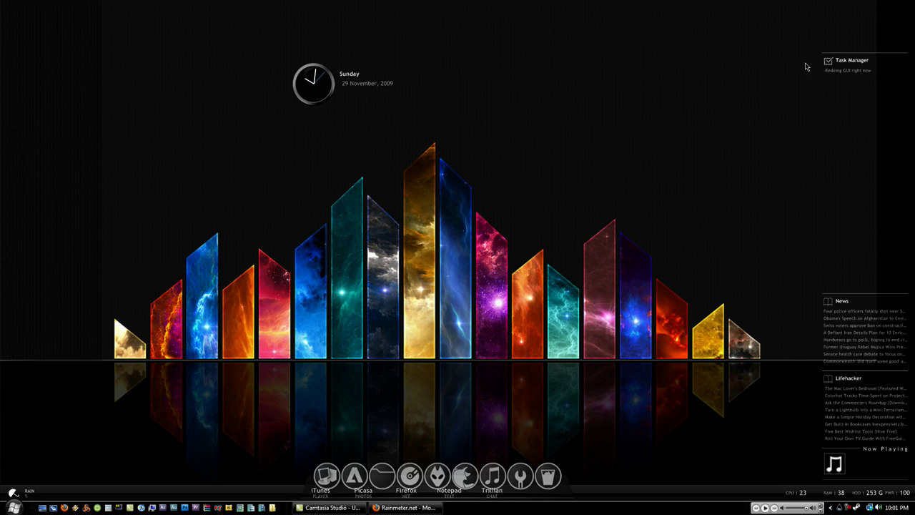
{"action": "left_click_drag", "start_coordinate": [851, 298], "coordinate": [569, 98]}
{"action": "mouse_move", "coordinate": [855, 486]}
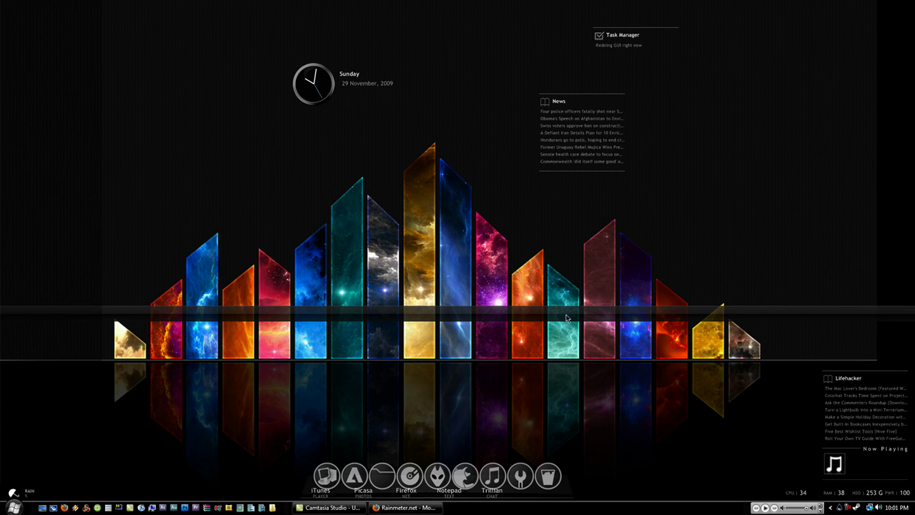
Step: Raise the translucent bar, then switch back to the Bars theme
{"action": "left_click_drag", "start_coordinate": [565, 317], "coordinate": [564, 267]}
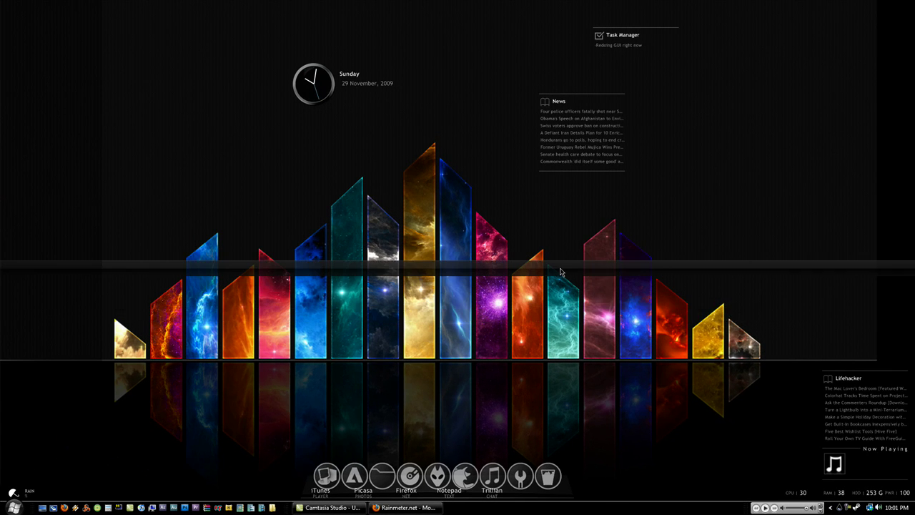
{"action": "right_click", "coordinate": [560, 271]}
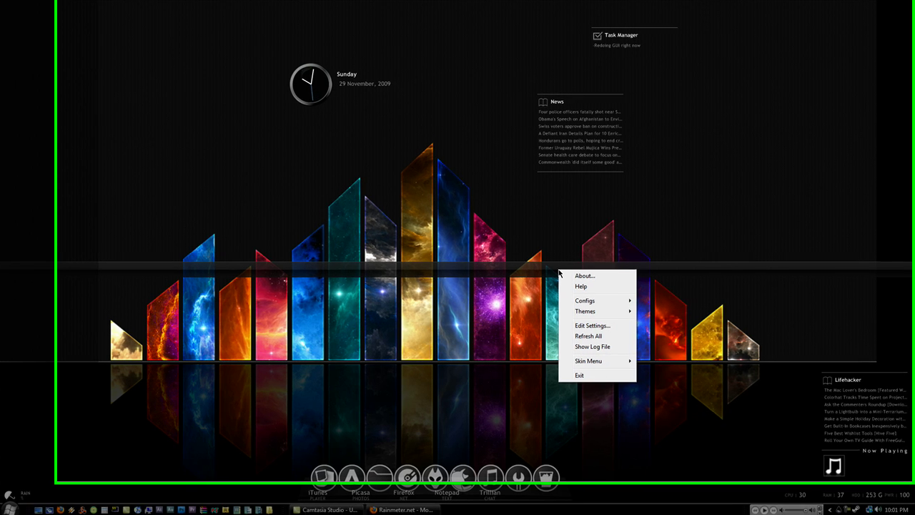
{"action": "mouse_move", "coordinate": [591, 311]}
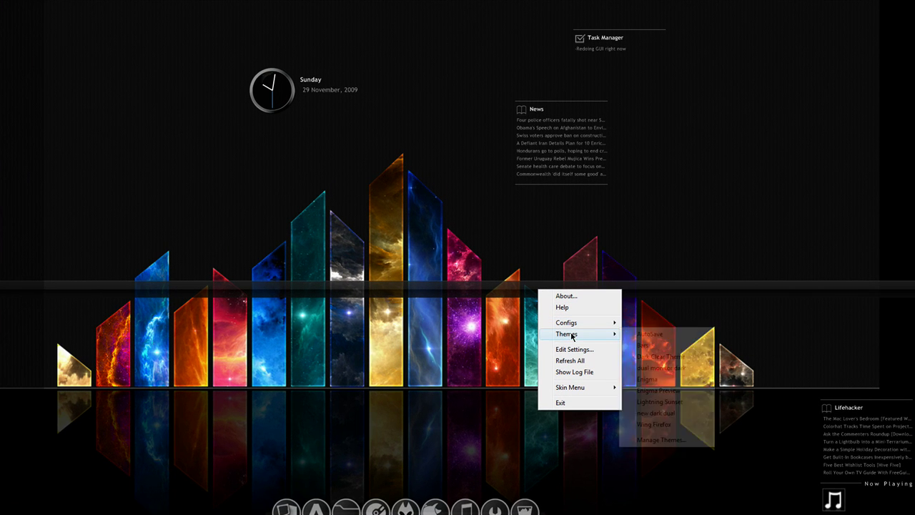
{"action": "left_click", "coordinate": [661, 347]}
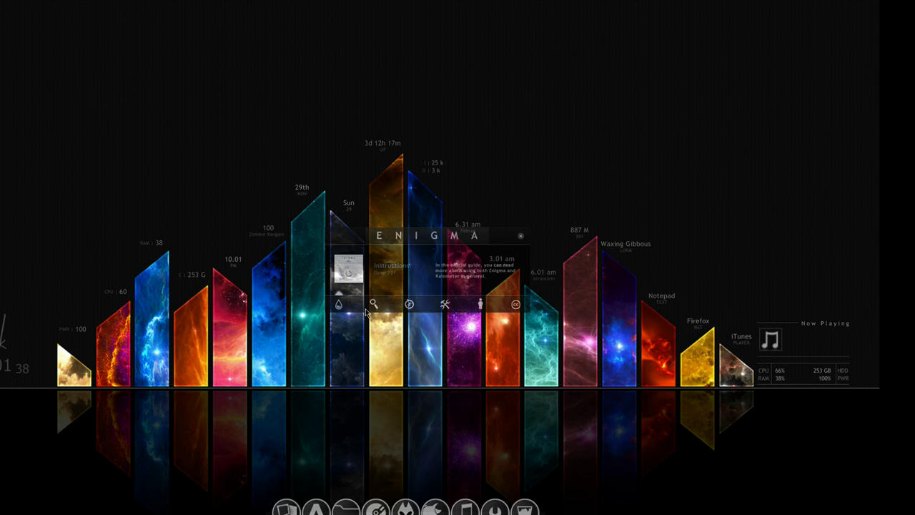
Step: Close the Enigma instructions panel and nudge the Now Playing widget slightly lower
{"action": "left_click", "coordinate": [521, 235]}
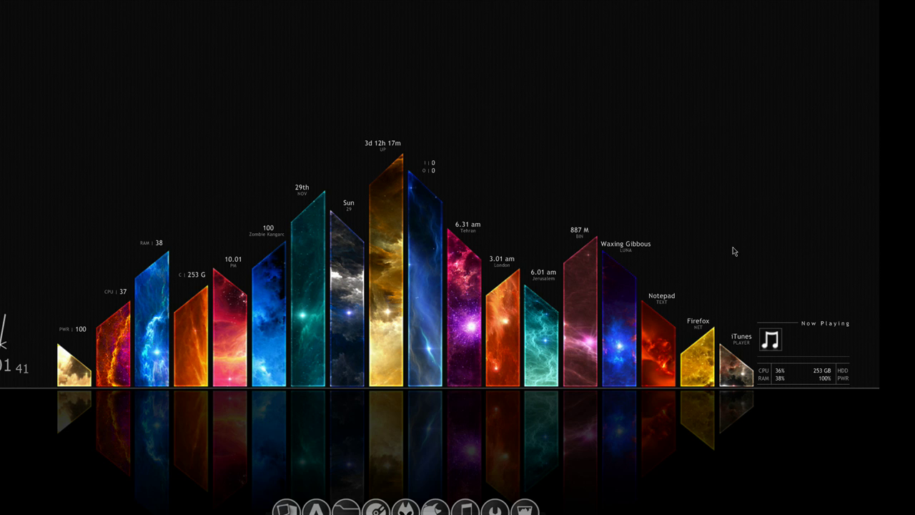
{"action": "mouse_move", "coordinate": [779, 342]}
{"action": "mouse_move", "coordinate": [776, 330]}
{"action": "left_mouse_down"}
{"action": "mouse_move", "coordinate": [665, 203]}
{"action": "mouse_move", "coordinate": [94, 85]}
{"action": "mouse_move", "coordinate": [797, 333]}
{"action": "mouse_move", "coordinate": [777, 344]}
{"action": "left_mouse_up"}
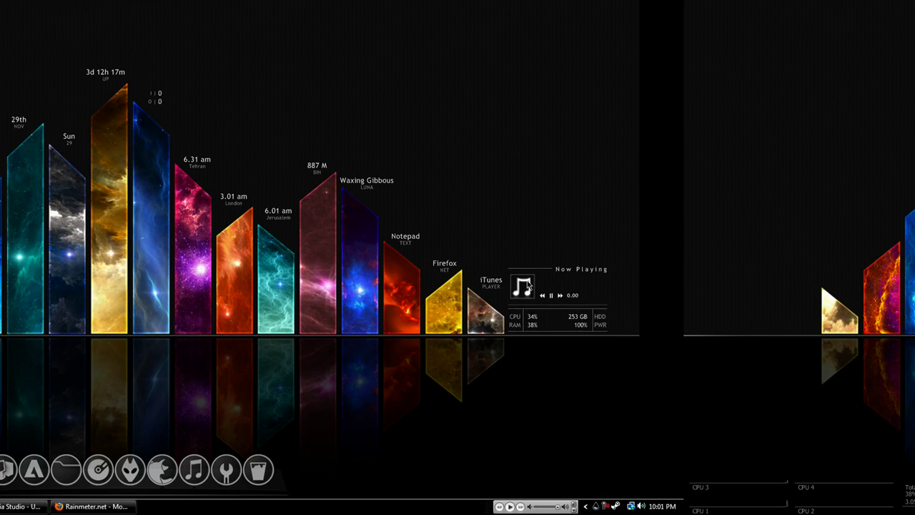
Step: Open the RainThemes manager via Themes > Manage Themes... from the Now Playing skin
{"action": "right_click", "coordinate": [773, 346]}
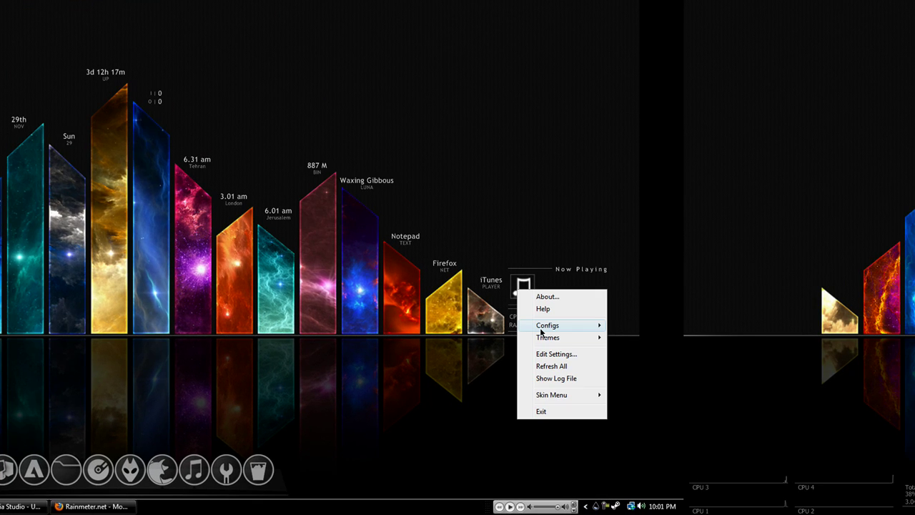
{"action": "mouse_move", "coordinate": [545, 341]}
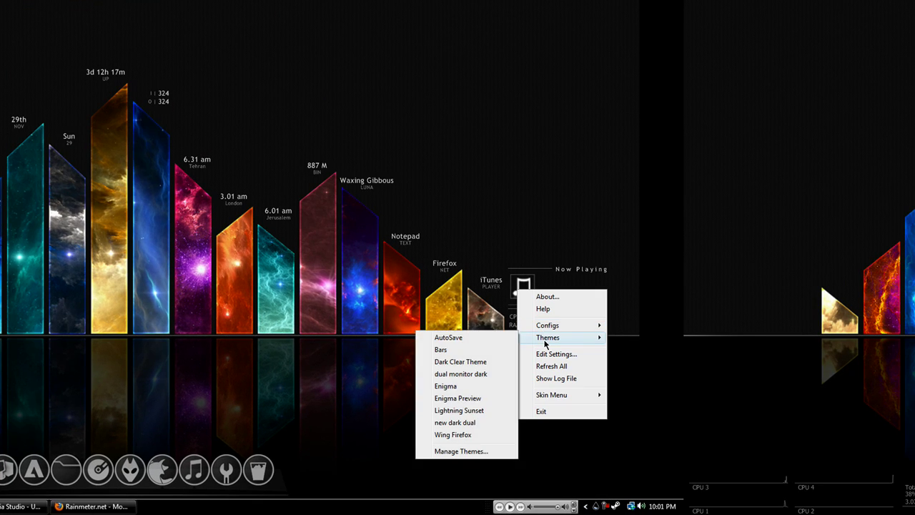
{"action": "left_click", "coordinate": [471, 451]}
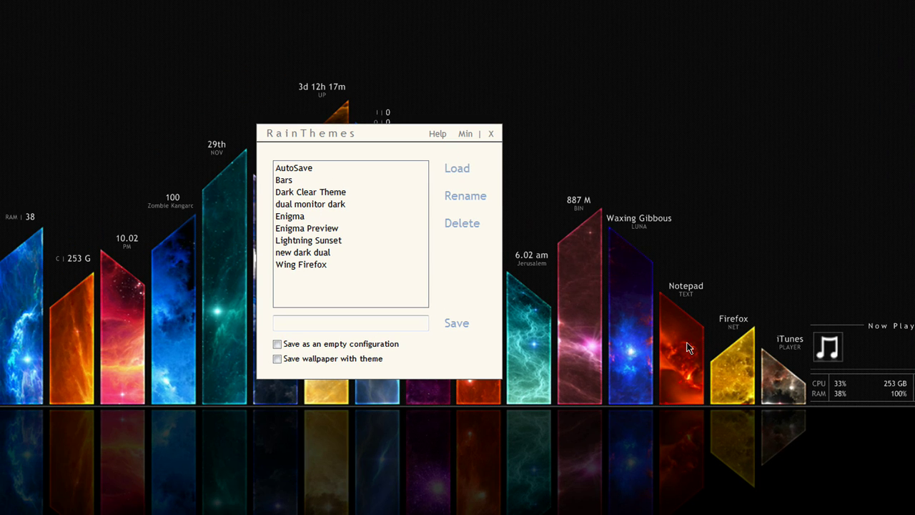
Step: Click into the RainThemes theme name box
{"action": "left_click", "coordinate": [297, 324]}
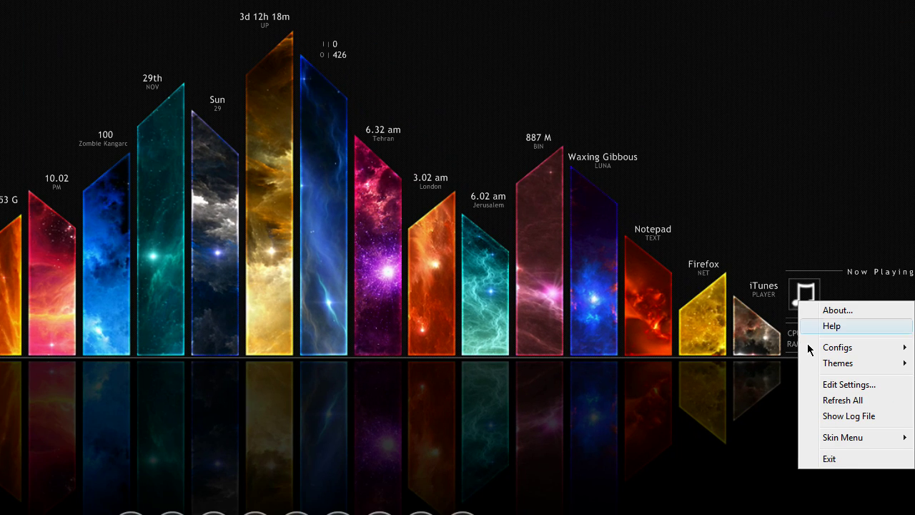
Step: Load the AutoSave theme, then bring up the Now Playing skin's Configs submenu
{"action": "mouse_move", "coordinate": [823, 363]}
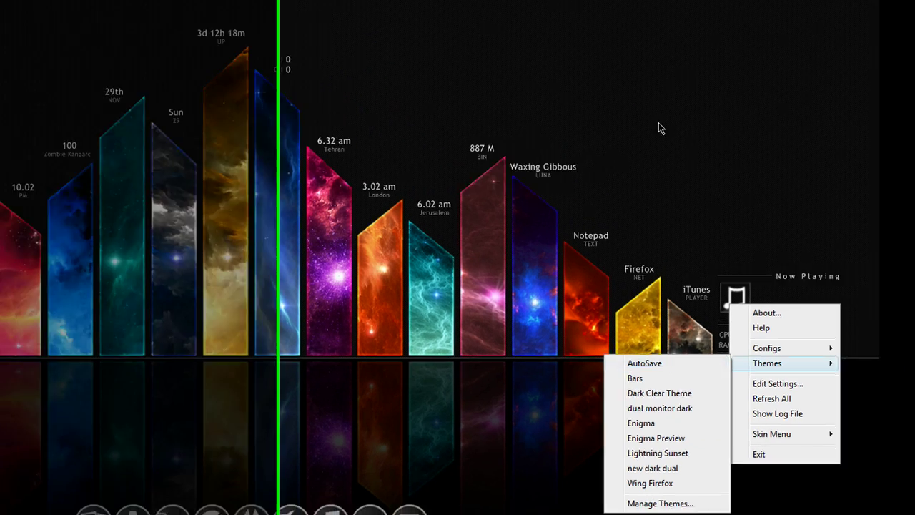
{"action": "left_click", "coordinate": [713, 118]}
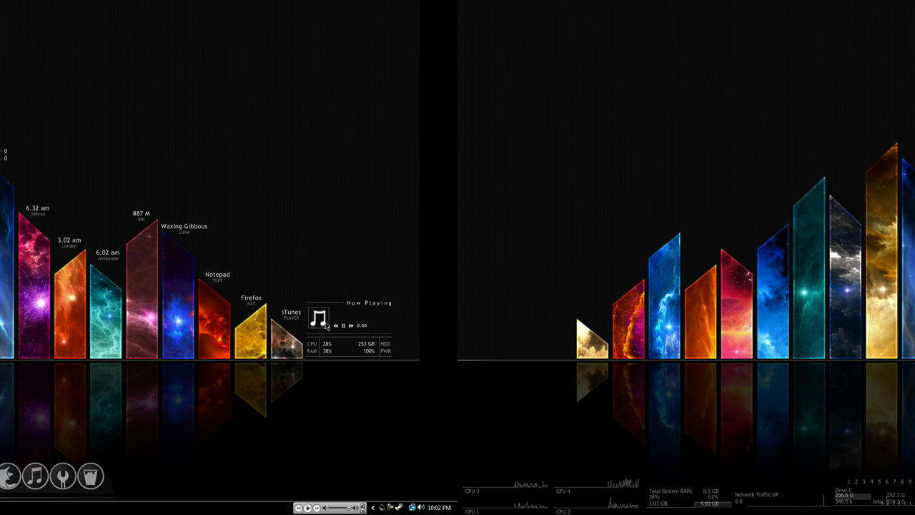
{"action": "right_click", "coordinate": [327, 322]}
{"action": "mouse_move", "coordinate": [352, 353]}
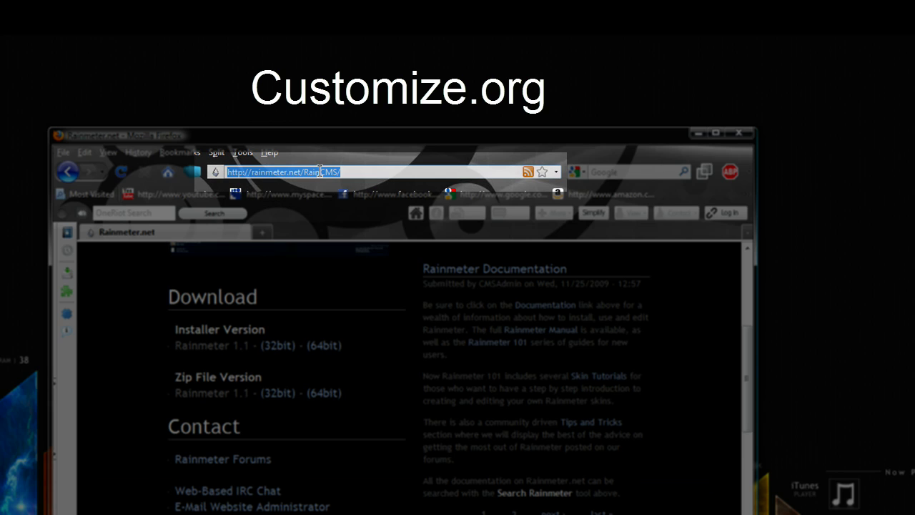
{"action": "type", "text": "www.cu"}
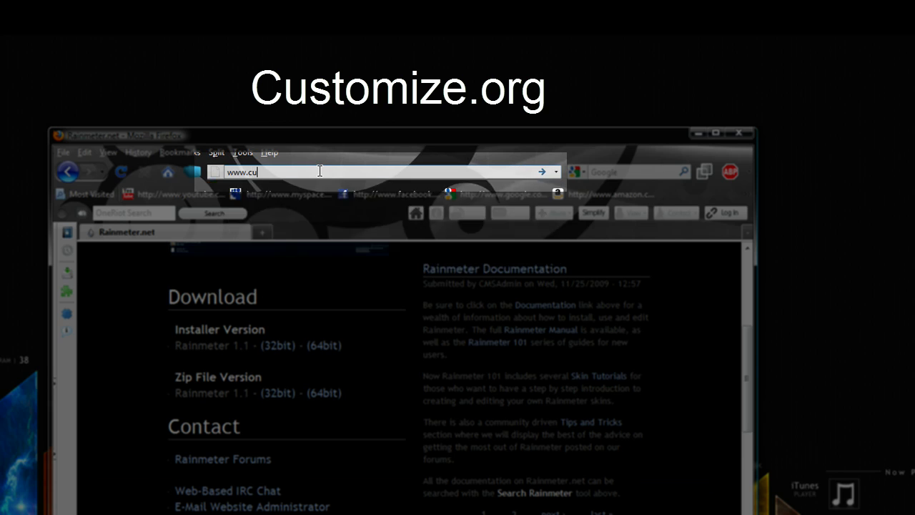
{"action": "type", "text": "stomize.org"}
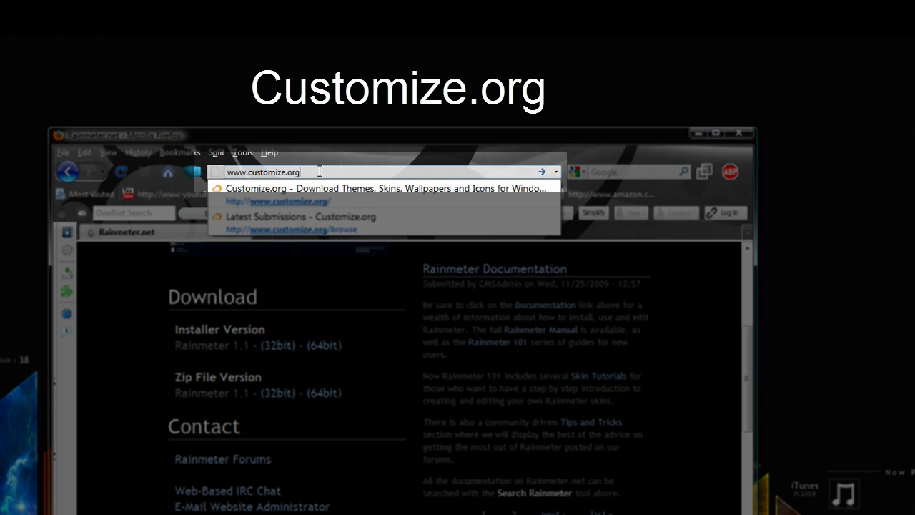
{"action": "key", "text": "Return"}
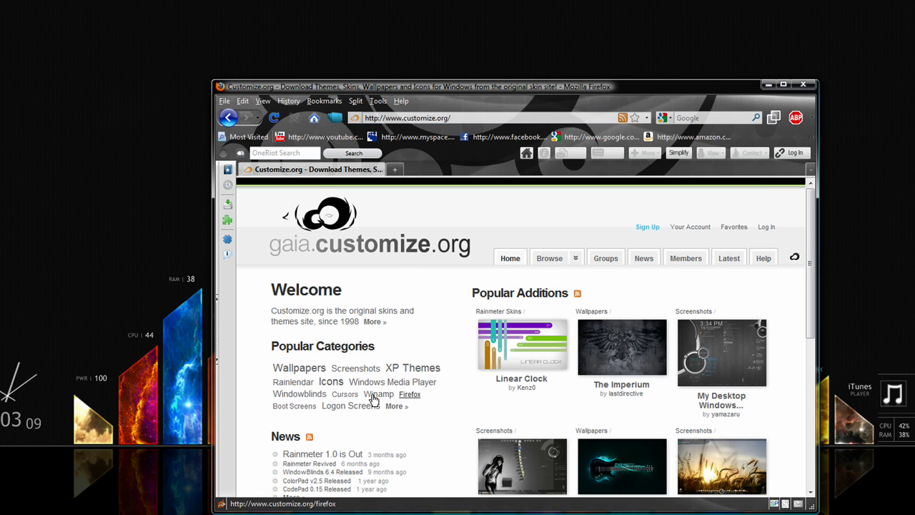
{"action": "scroll", "coordinate": [443, 386], "scroll_direction": "down", "scroll_amount": 4}
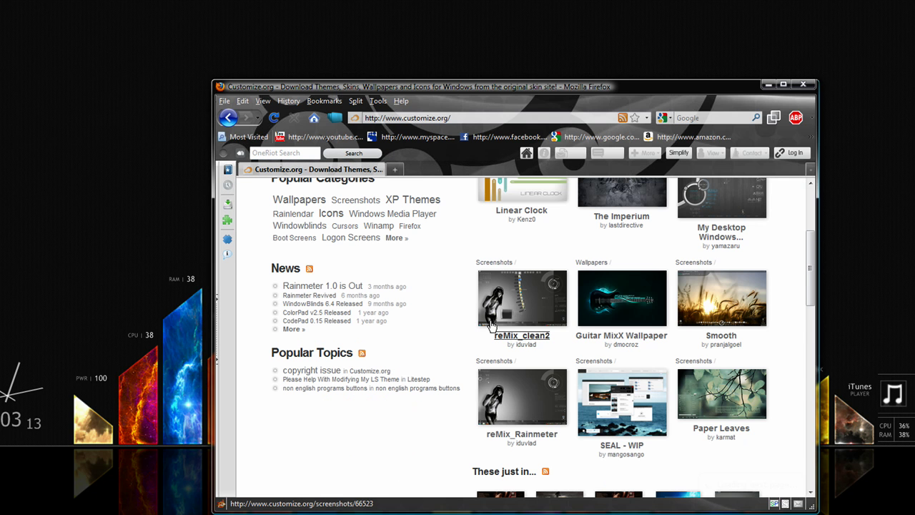
{"action": "scroll", "coordinate": [572, 357], "scroll_direction": "up", "scroll_amount": 5}
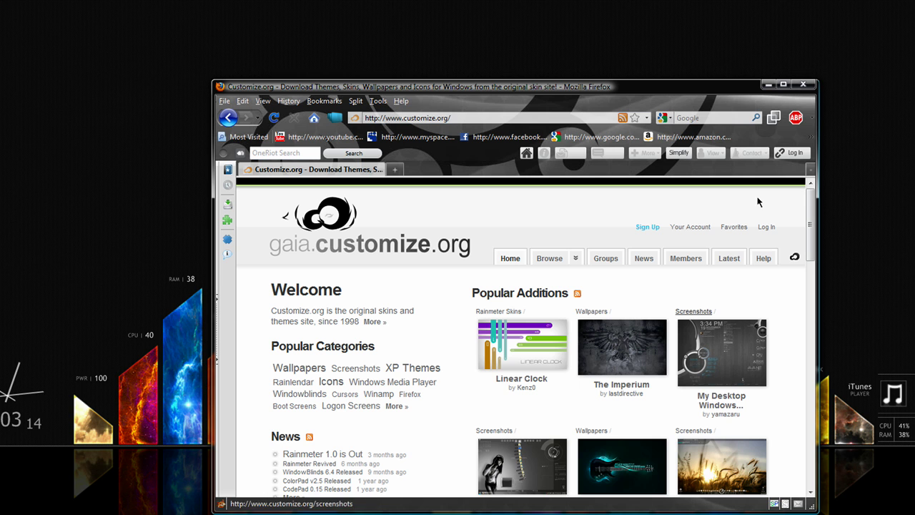
{"action": "left_click", "coordinate": [804, 84]}
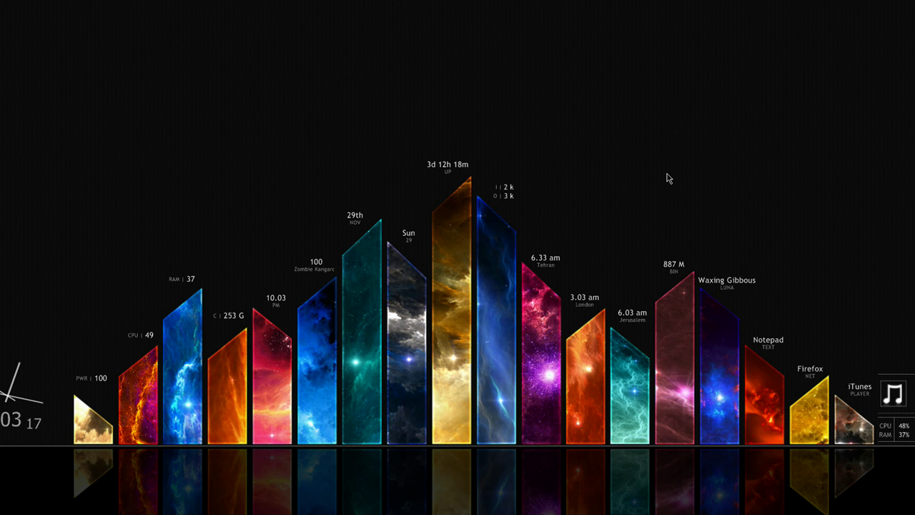